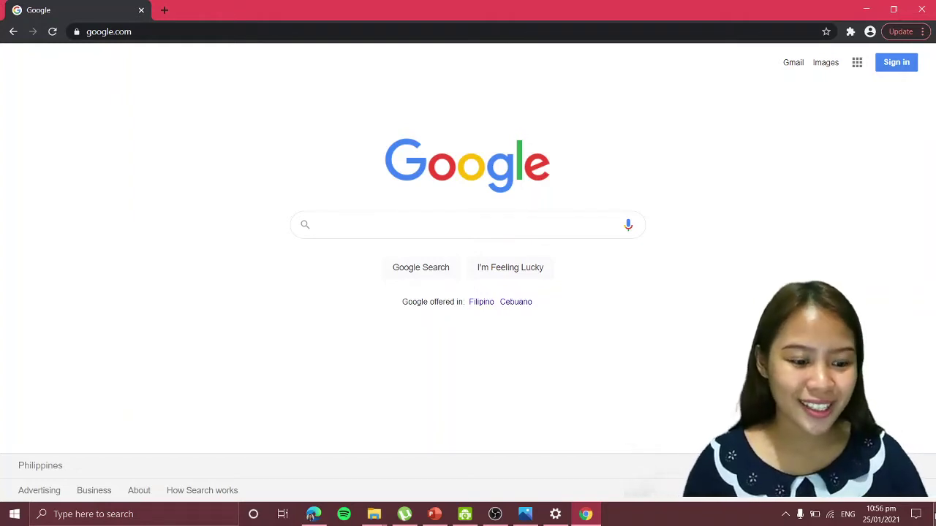
# Search Google for 'wave on a string phet'
pyautogui.write('wave ')
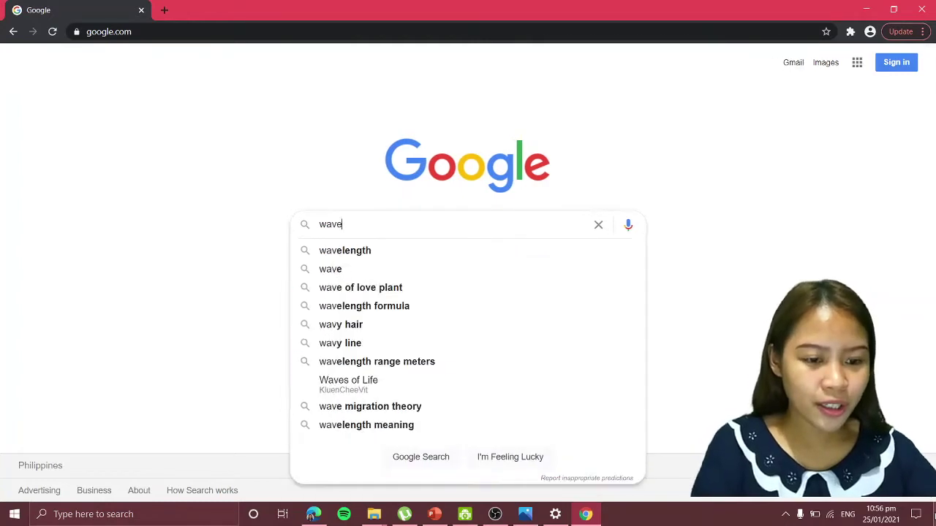
pyautogui.write('on a ')
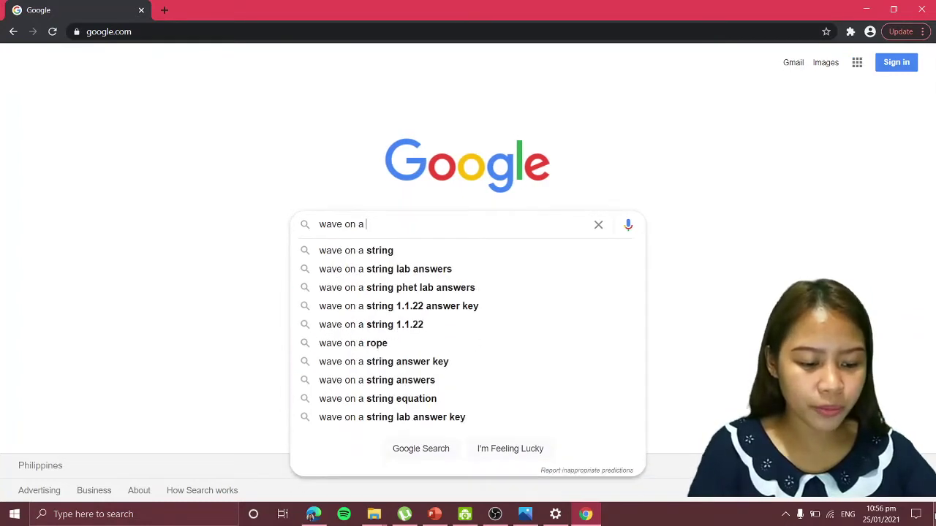
pyautogui.write('string ')
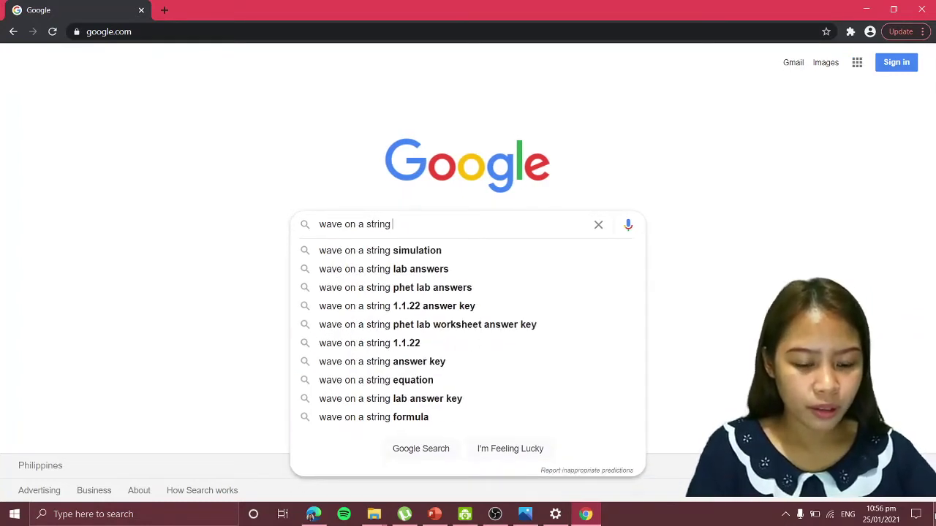
pyautogui.write('phet')
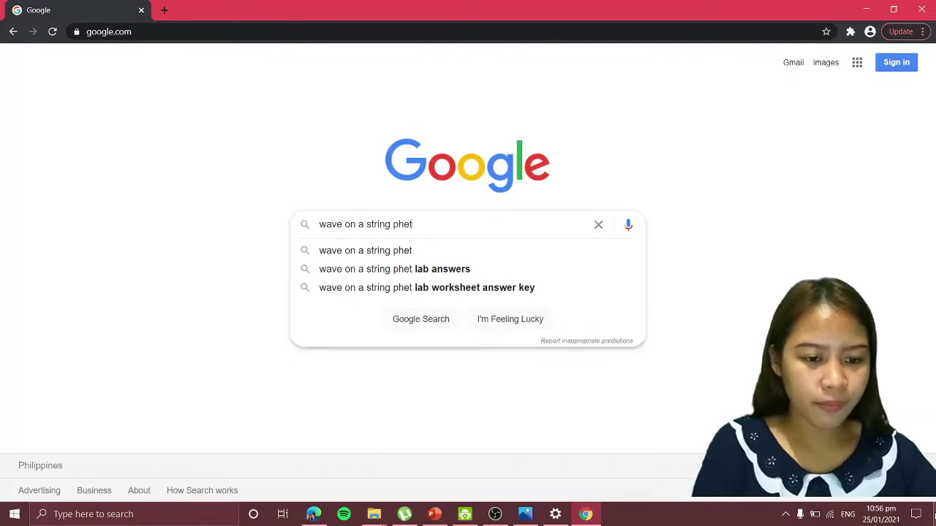
pyautogui.click(408, 252)
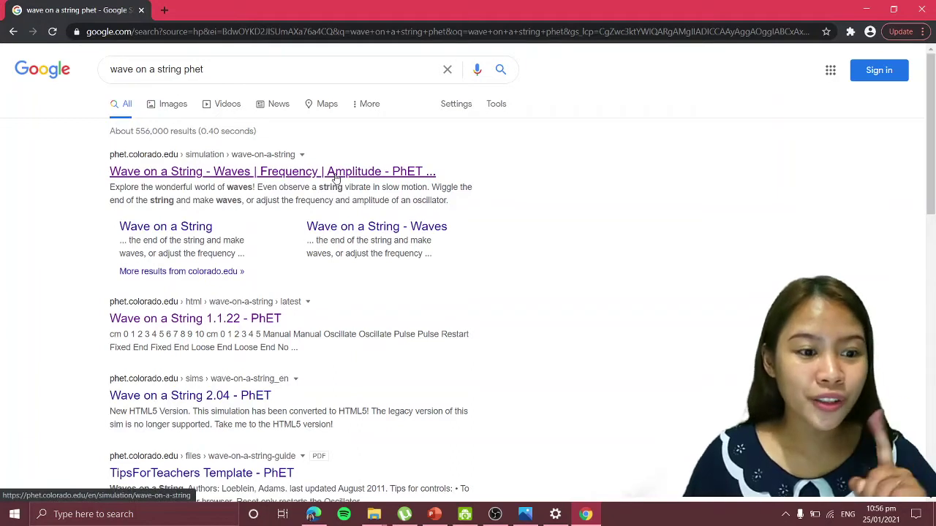
# Open the PhET Wave on a String page and start the HTML5 simulation
pyautogui.click(334, 175)
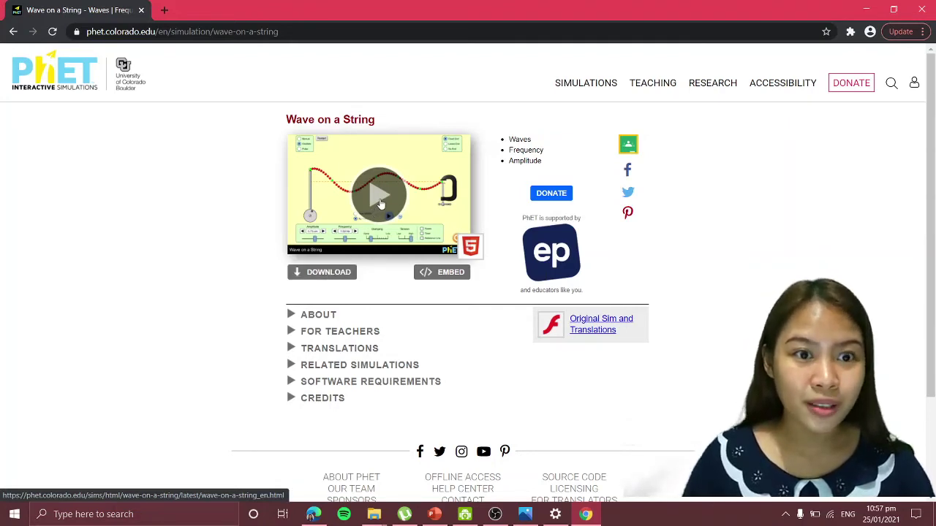
pyautogui.click(380, 204)
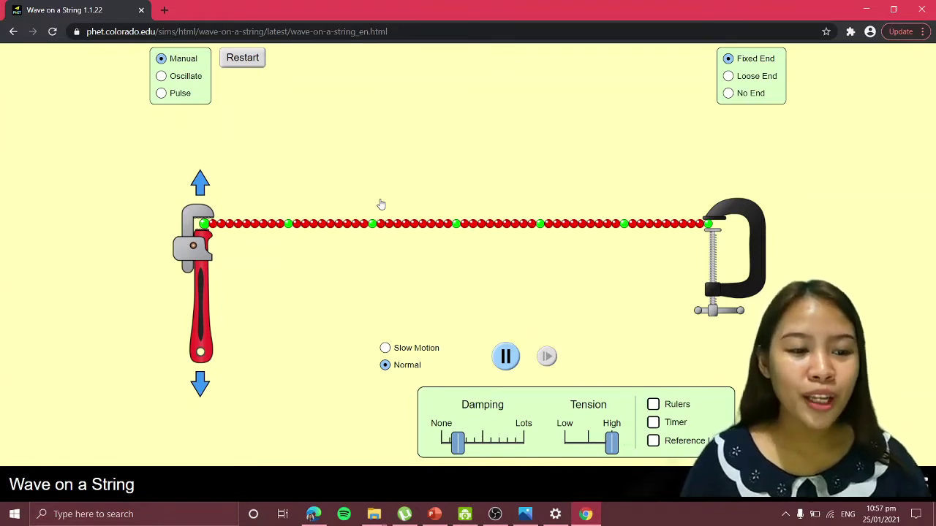
# Select the page address, then return focus to the simulation
pyautogui.click(424, 31)
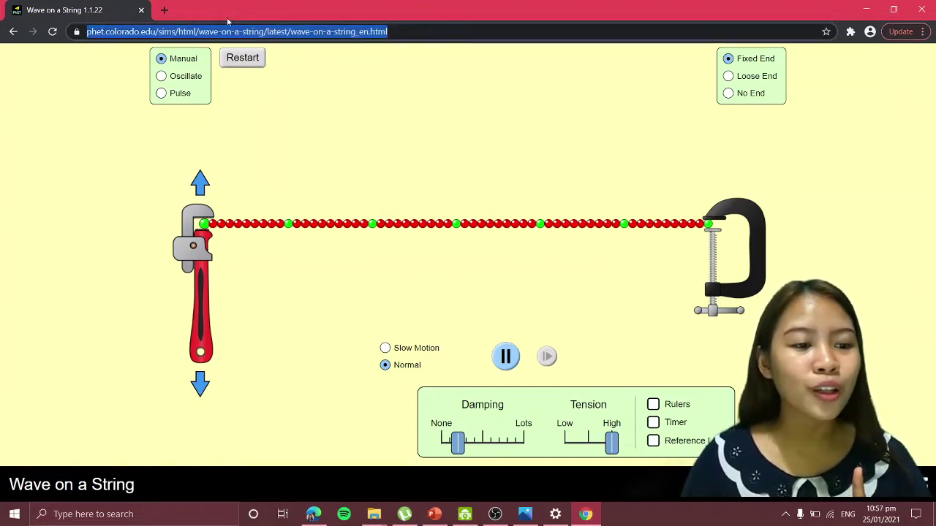
pyautogui.click(416, 122)
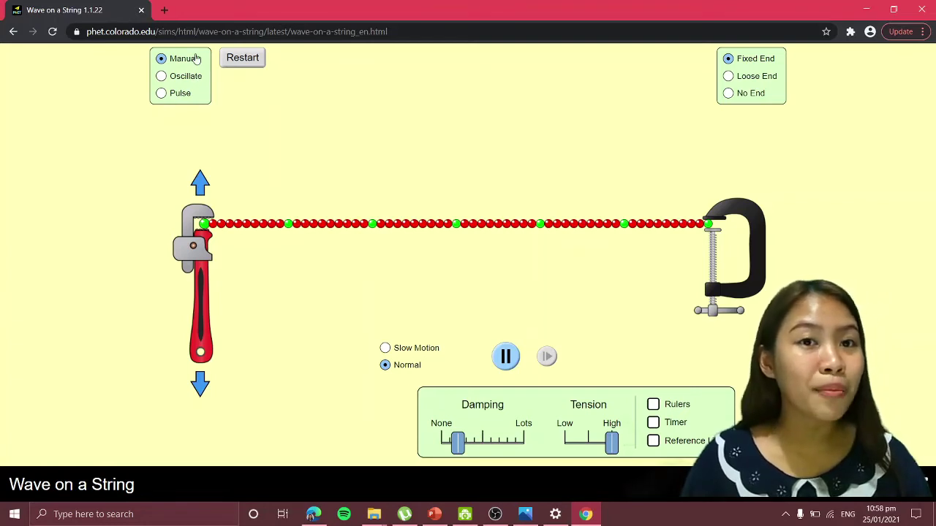
# Send a hand-made pulse with the wrench, then switch the string to Oscillate mode
pyautogui.moveTo(198, 274); pyautogui.dragTo(246, 271)
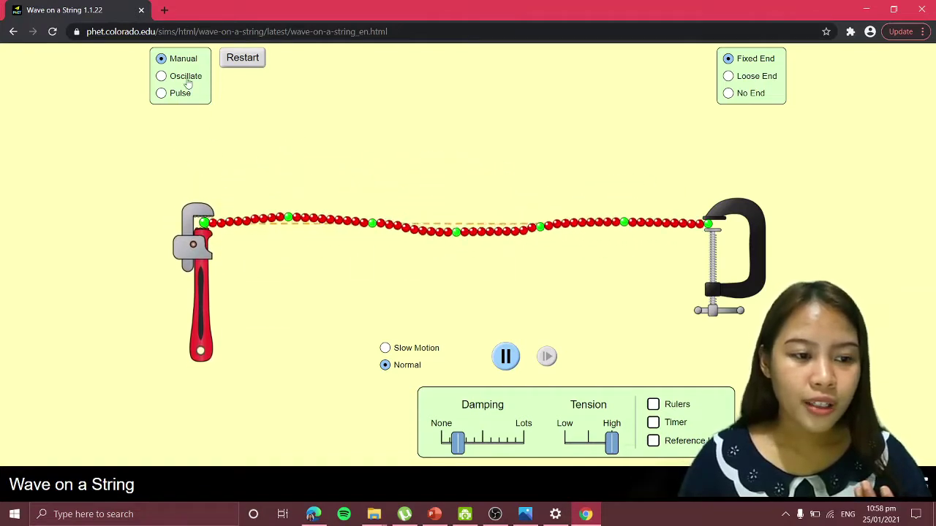
pyautogui.click(187, 80)
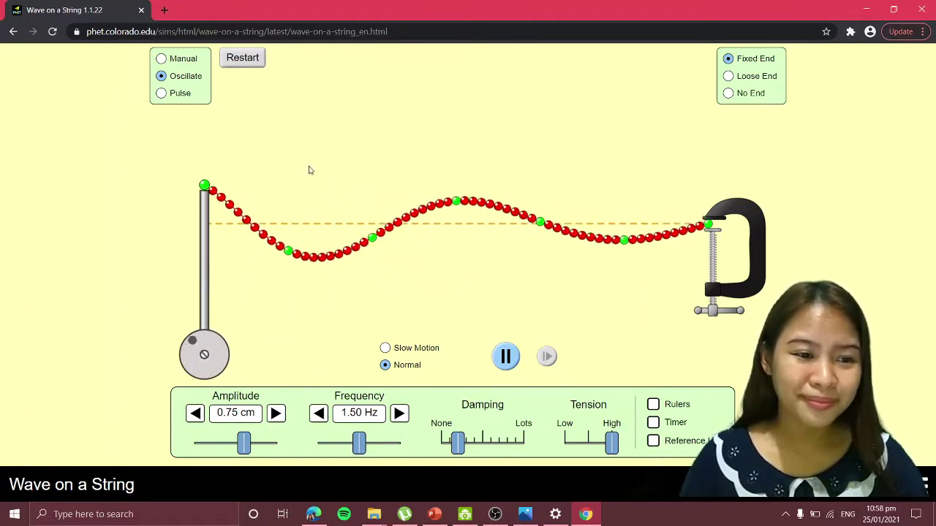
# Switch to Pulse mode, launch four single pulses, then return to Oscillate mode
pyautogui.click(182, 93)
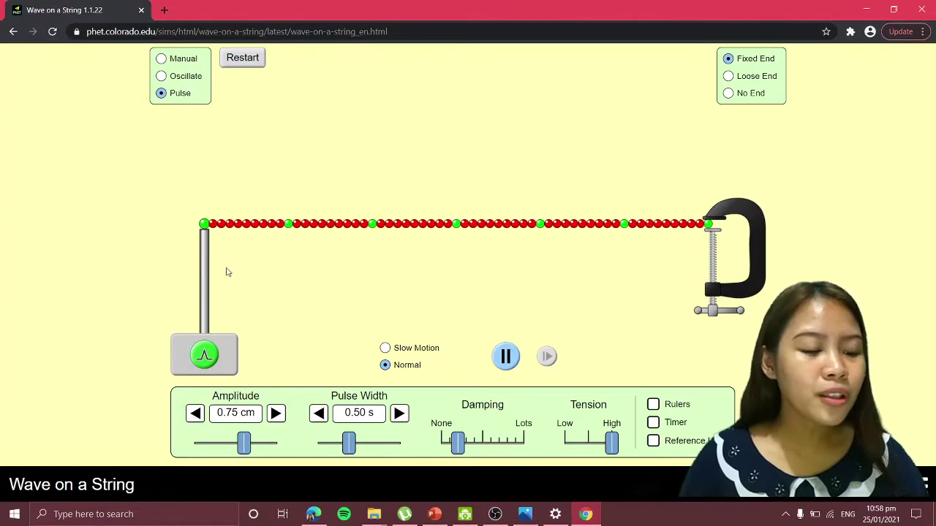
pyautogui.click(206, 359)
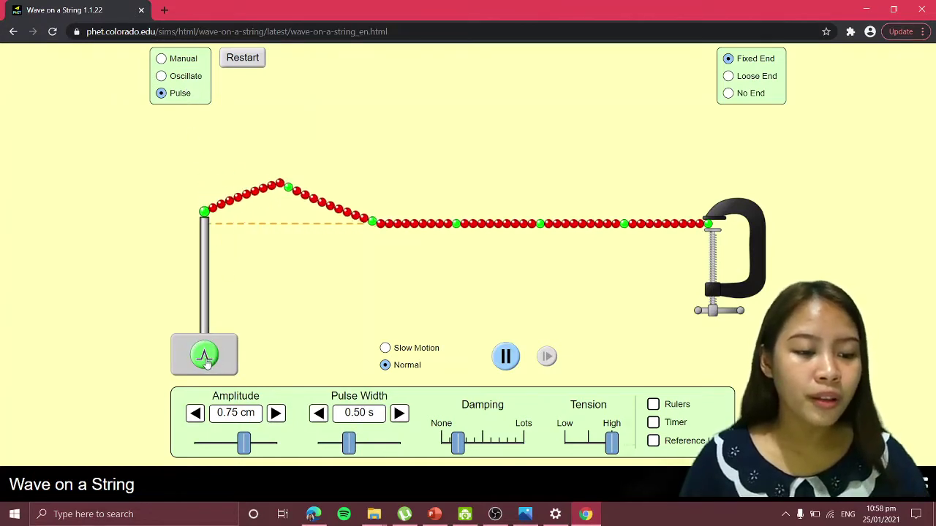
pyautogui.click(205, 358)
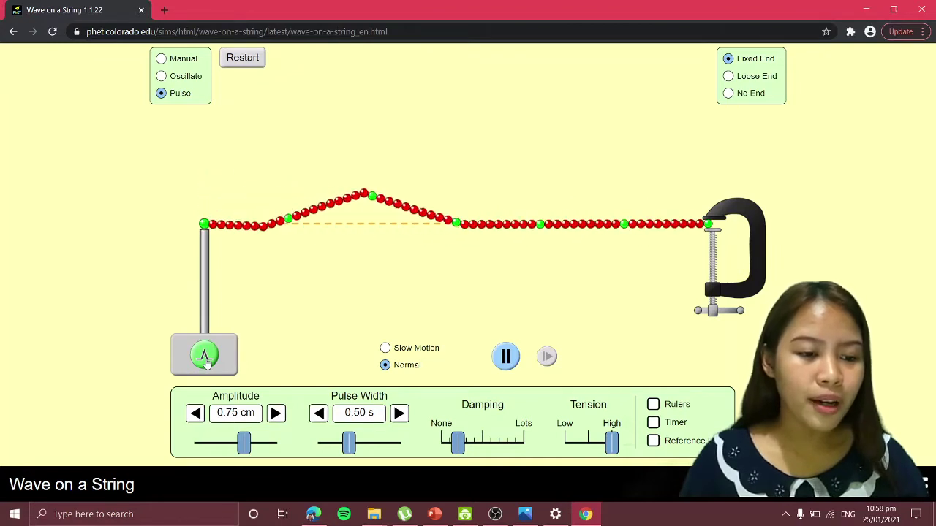
pyautogui.click(205, 358)
pyautogui.click(206, 363)
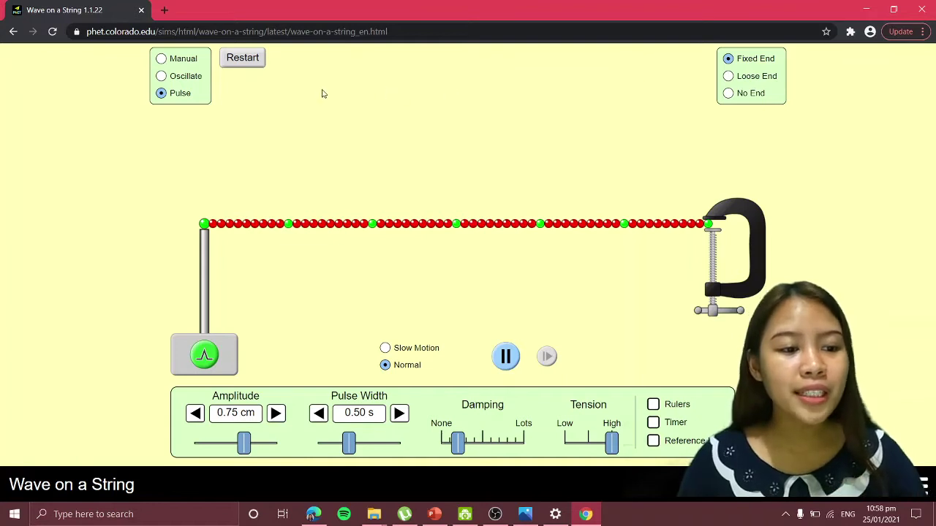
pyautogui.click(163, 77)
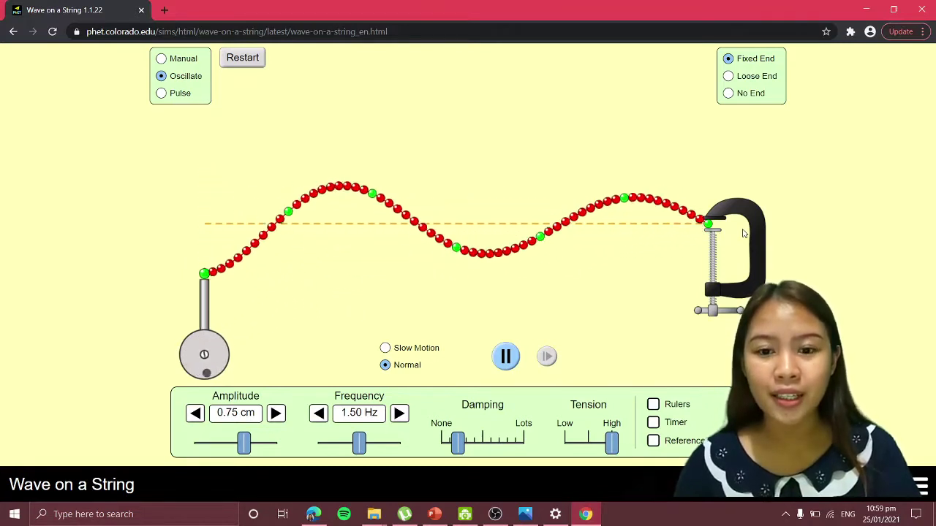
# Change the string's far end to Loose End, then to No End
pyautogui.click(729, 79)
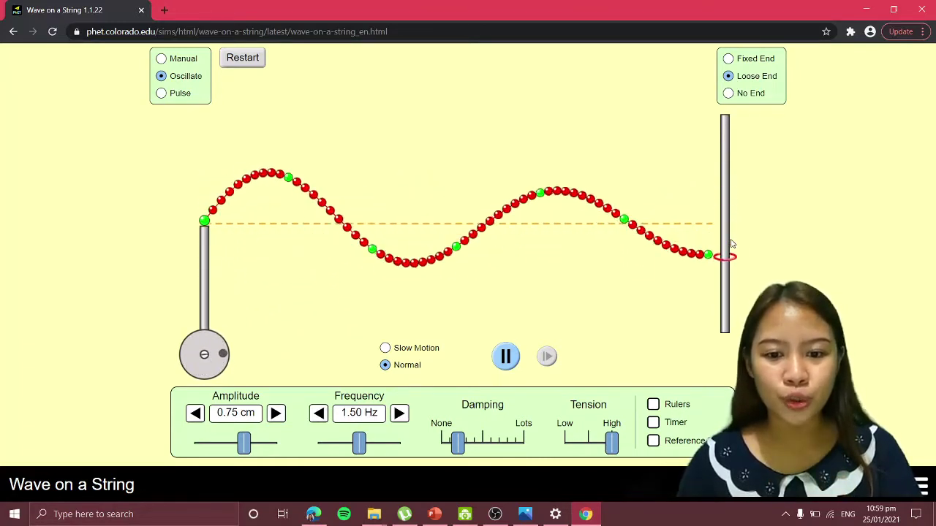
pyautogui.click(738, 100)
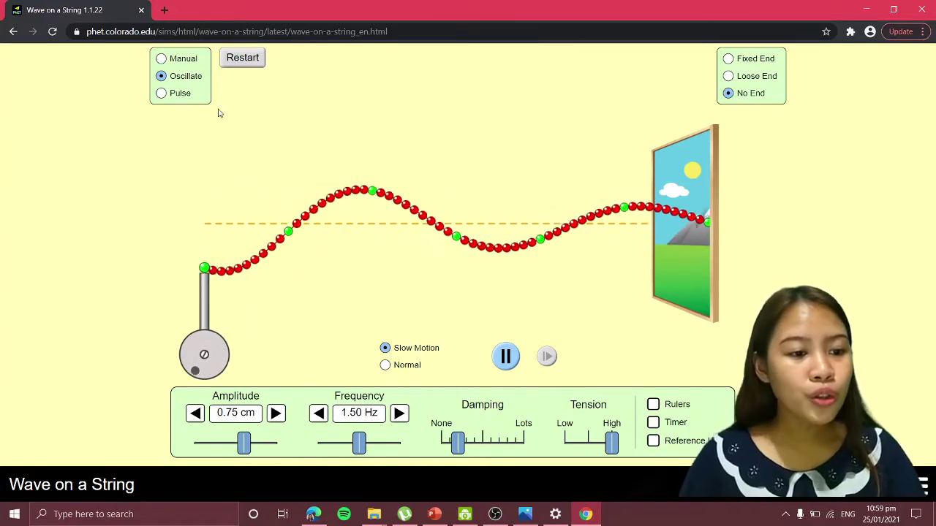
# In Pulse mode, launch five pulses toward the open end, then pause and resume
pyautogui.click(175, 93)
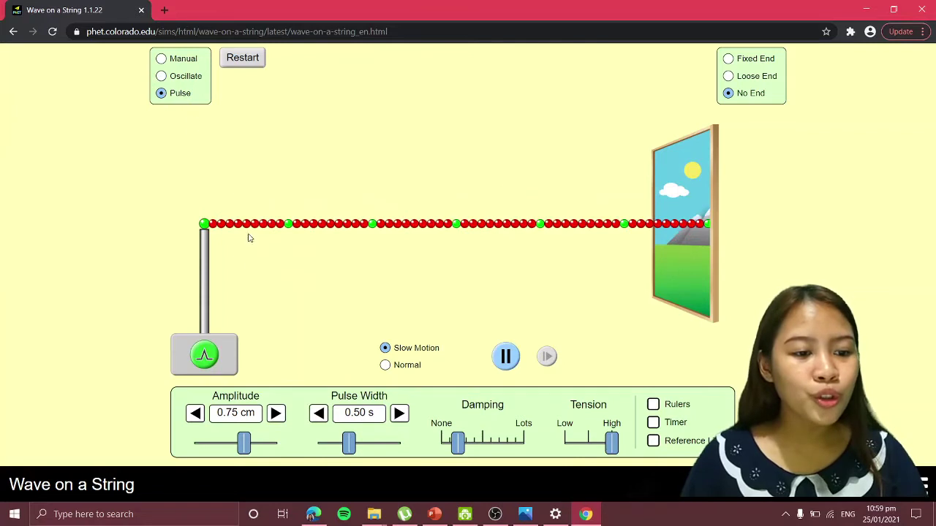
pyautogui.click(204, 356)
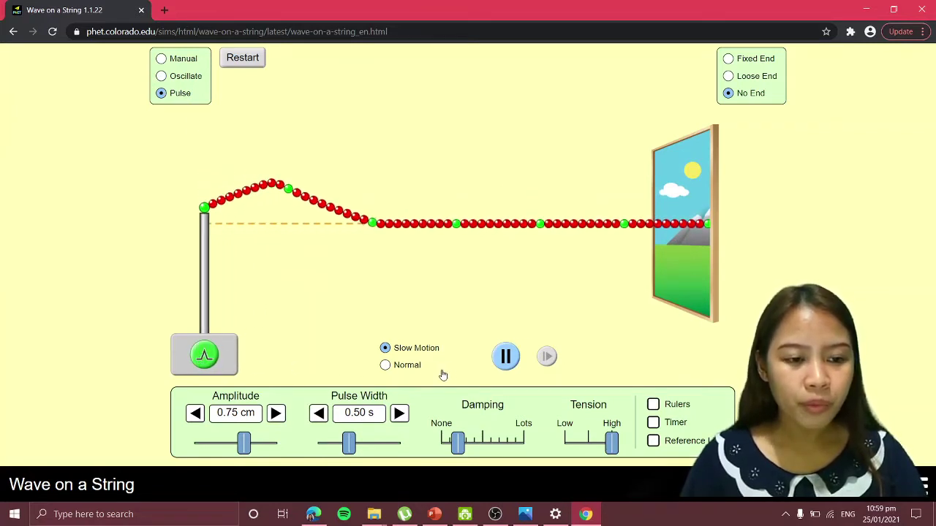
pyautogui.click(204, 356)
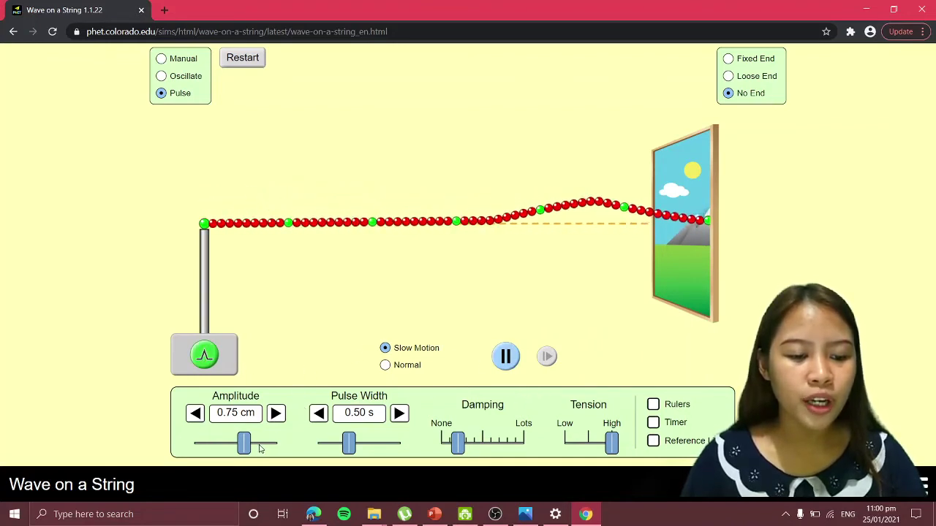
pyautogui.click(204, 356)
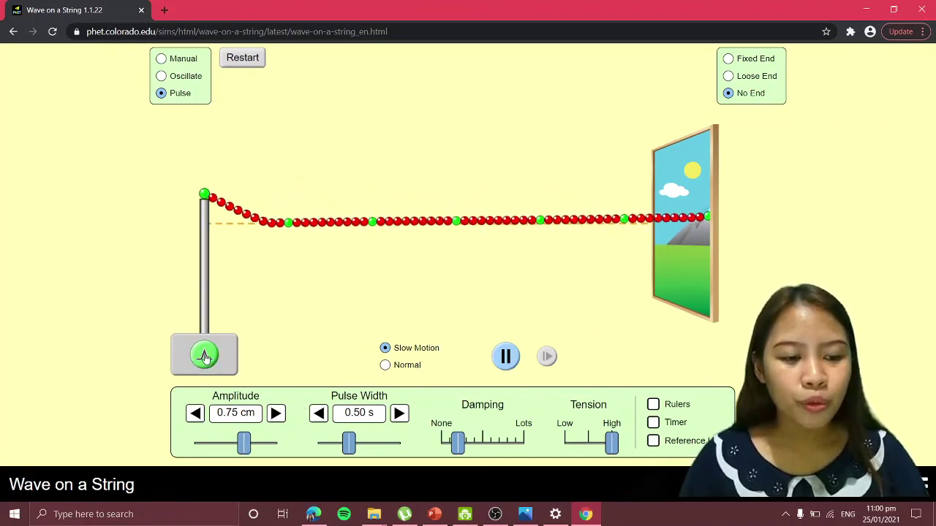
pyautogui.click(205, 356)
pyautogui.click(204, 356)
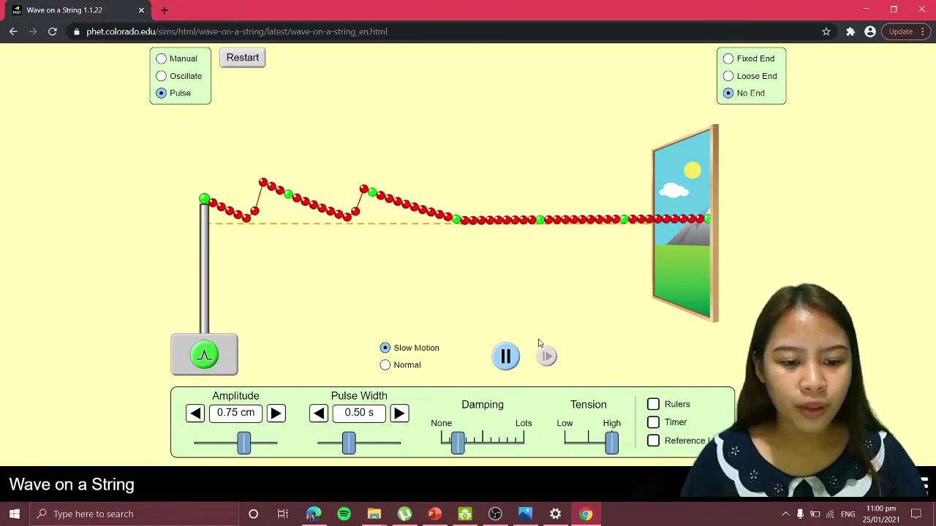
pyautogui.click(506, 356)
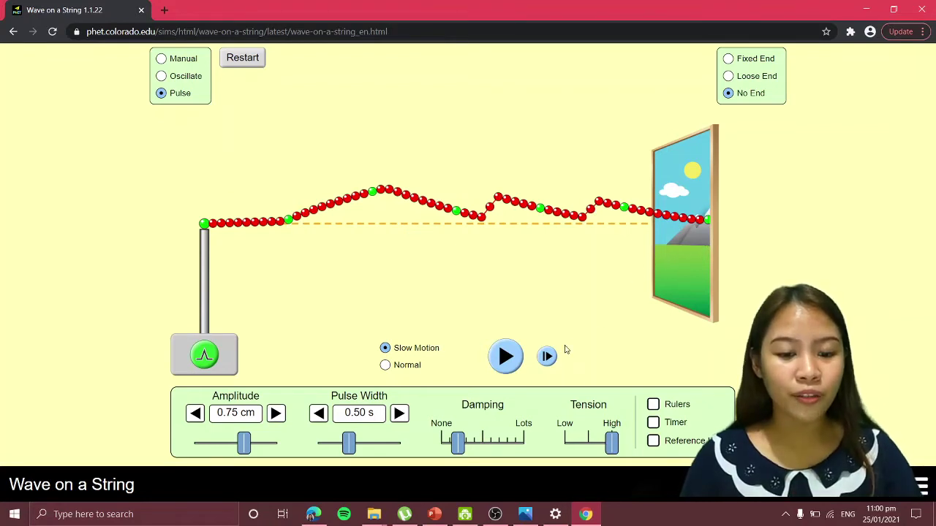
pyautogui.click(505, 357)
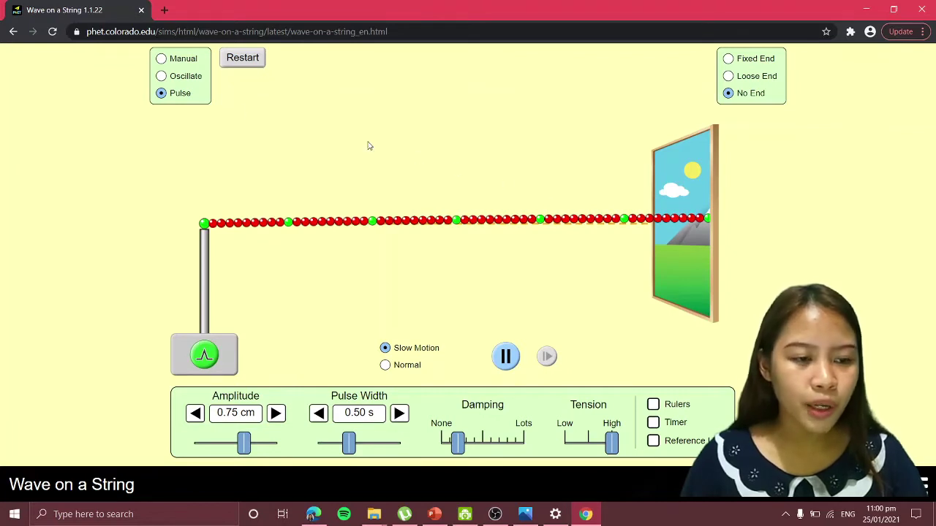
# Switch to Manual mode and send hand-made waves while raising the damping
pyautogui.click(161, 59)
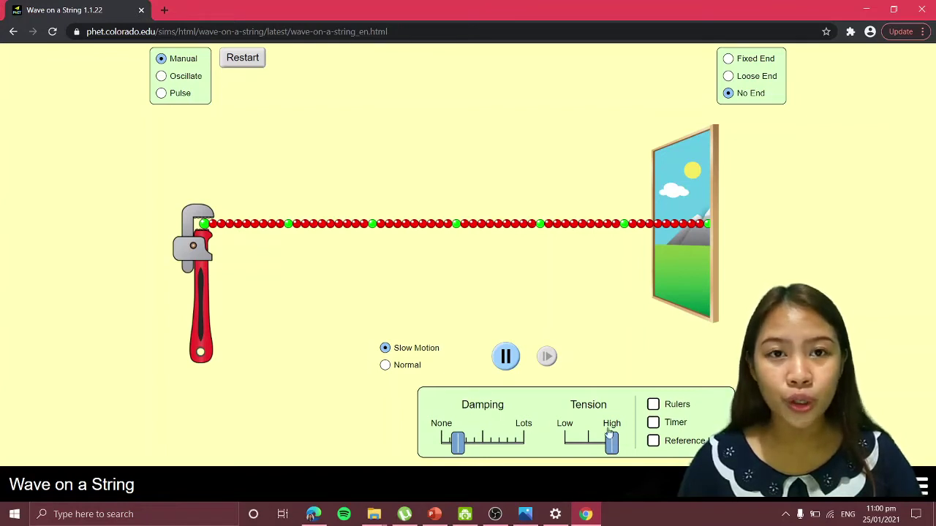
pyautogui.moveTo(189, 278)
pyautogui.mouseDown()
pyautogui.moveTo(201, 204)
pyautogui.moveTo(223, 375)
pyautogui.moveTo(235, 181)
pyautogui.moveTo(235, 323)
pyautogui.moveTo(248, 279)
pyautogui.moveTo(254, 146)
pyautogui.moveTo(249, 249)
pyautogui.mouseUp()
pyautogui.moveTo(457, 449); pyautogui.dragTo(510, 451)
pyautogui.moveTo(206, 369)
pyautogui.mouseDown()
pyautogui.moveTo(207, 261)
pyautogui.moveTo(219, 304)
pyautogui.moveTo(247, 294)
pyautogui.moveTo(247, 315)
pyautogui.moveTo(268, 184)
pyautogui.moveTo(242, 317)
pyautogui.moveTo(248, 192)
pyautogui.moveTo(278, 299)
pyautogui.moveTo(285, 282)
pyautogui.mouseUp()
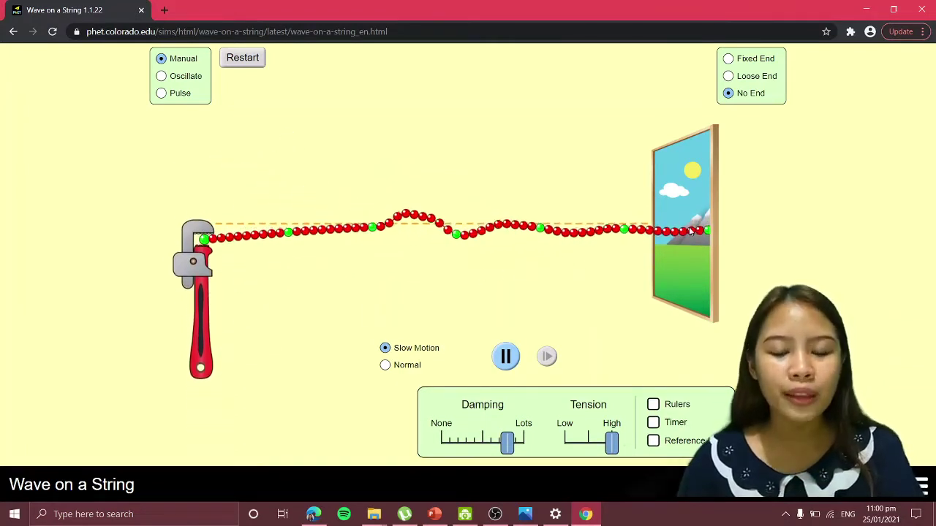
# Clamp the far end, send waves with no damping, then set damping to moderate
pyautogui.click(749, 62)
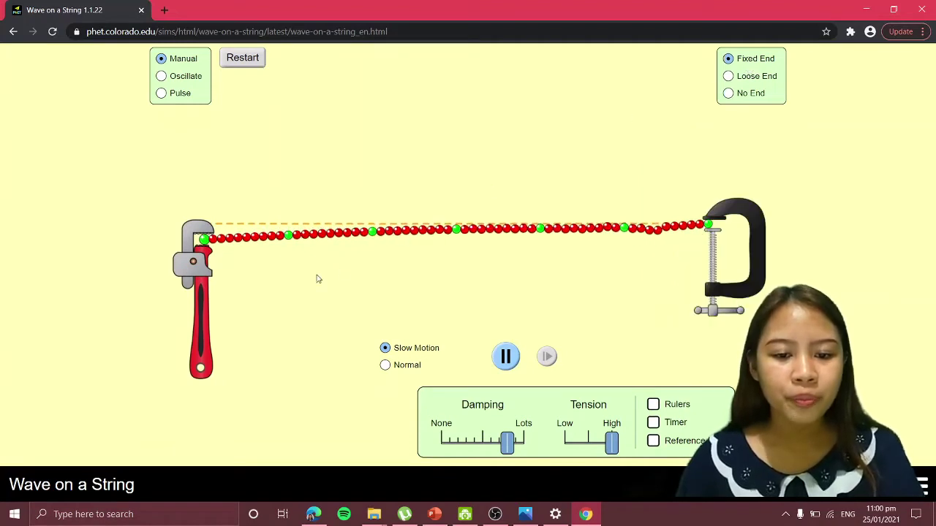
pyautogui.moveTo(211, 295)
pyautogui.mouseDown()
pyautogui.moveTo(210, 204)
pyautogui.moveTo(188, 175)
pyautogui.moveTo(188, 363)
pyautogui.moveTo(207, 164)
pyautogui.moveTo(211, 396)
pyautogui.moveTo(210, 274)
pyautogui.mouseUp()
pyautogui.moveTo(505, 453); pyautogui.dragTo(447, 446)
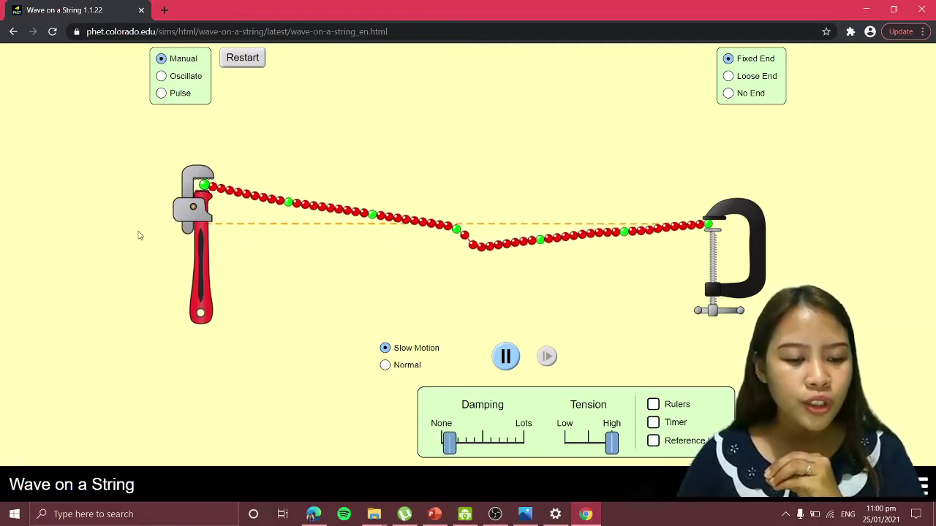
pyautogui.moveTo(205, 250)
pyautogui.mouseDown()
pyautogui.moveTo(244, 353)
pyautogui.moveTo(278, 193)
pyautogui.moveTo(245, 376)
pyautogui.moveTo(233, 176)
pyautogui.moveTo(229, 363)
pyautogui.mouseUp()
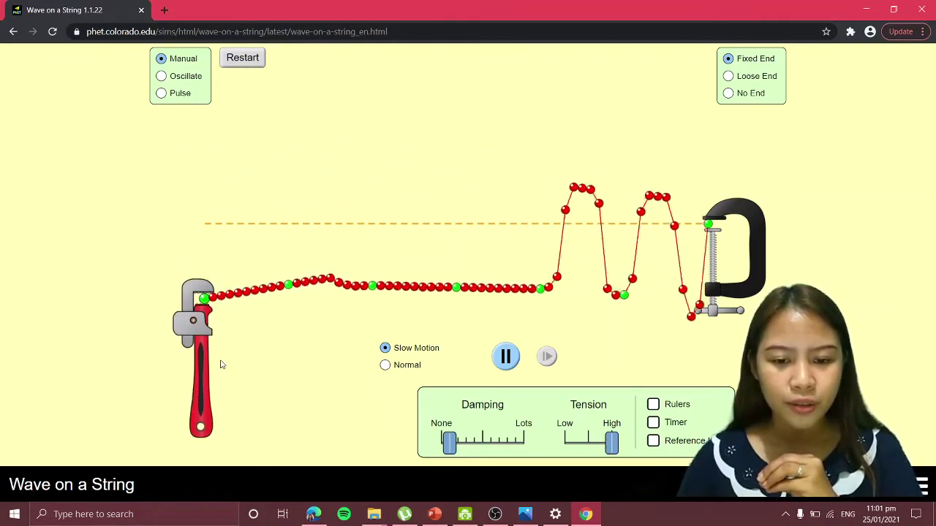
pyautogui.moveTo(219, 361); pyautogui.dragTo(201, 287)
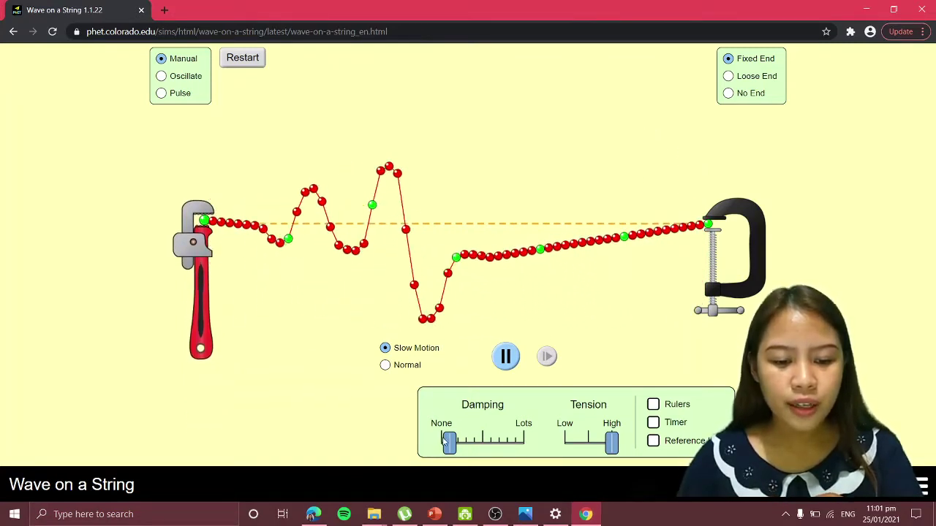
pyautogui.moveTo(447, 443); pyautogui.dragTo(482, 447)
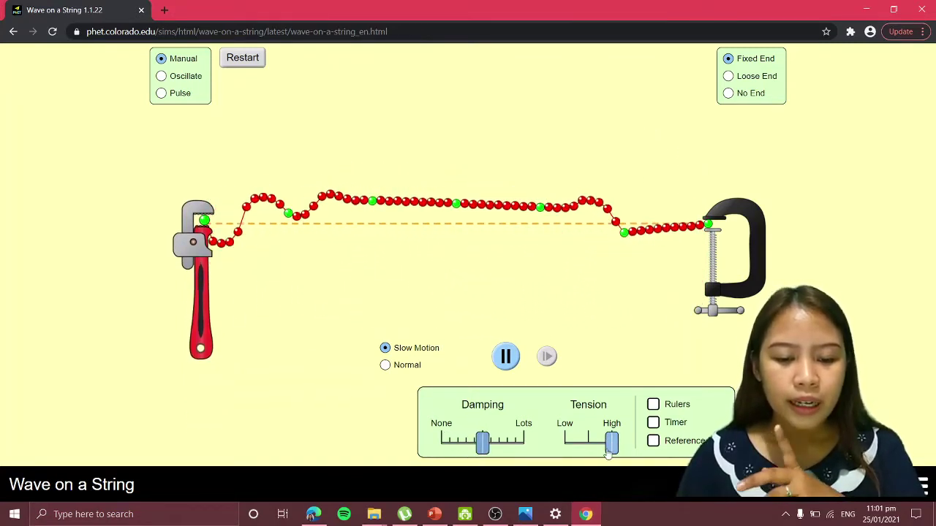
# Drop the tension from High to Low and send hand-made waves along the slacker string
pyautogui.moveTo(201, 270)
pyautogui.mouseDown()
pyautogui.moveTo(183, 163)
pyautogui.moveTo(206, 318)
pyautogui.moveTo(212, 191)
pyautogui.moveTo(219, 267)
pyautogui.mouseUp()
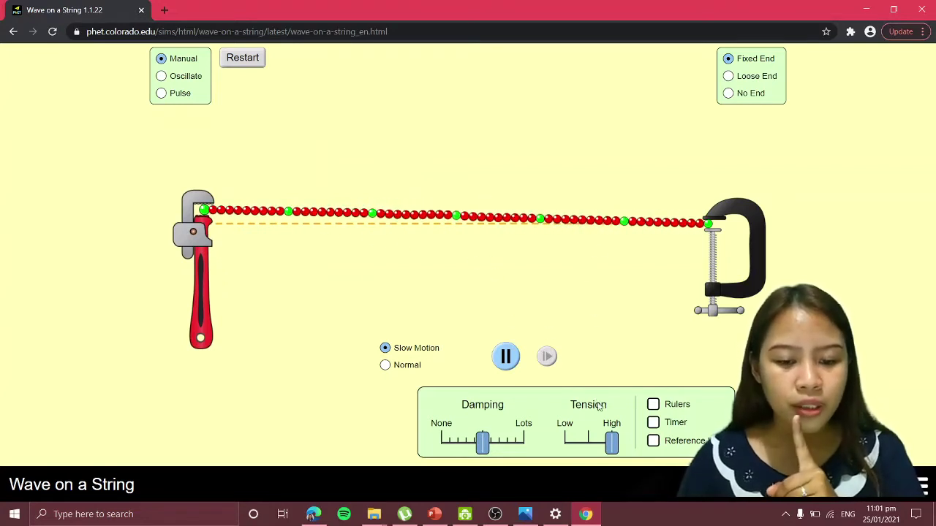
pyautogui.moveTo(611, 443); pyautogui.dragTo(543, 446)
pyautogui.moveTo(214, 275)
pyautogui.mouseDown()
pyautogui.moveTo(204, 190)
pyautogui.moveTo(219, 332)
pyautogui.moveTo(187, 152)
pyautogui.moveTo(182, 235)
pyautogui.moveTo(214, 388)
pyautogui.moveTo(194, 204)
pyautogui.moveTo(198, 430)
pyautogui.moveTo(201, 161)
pyautogui.moveTo(212, 307)
pyautogui.mouseUp()
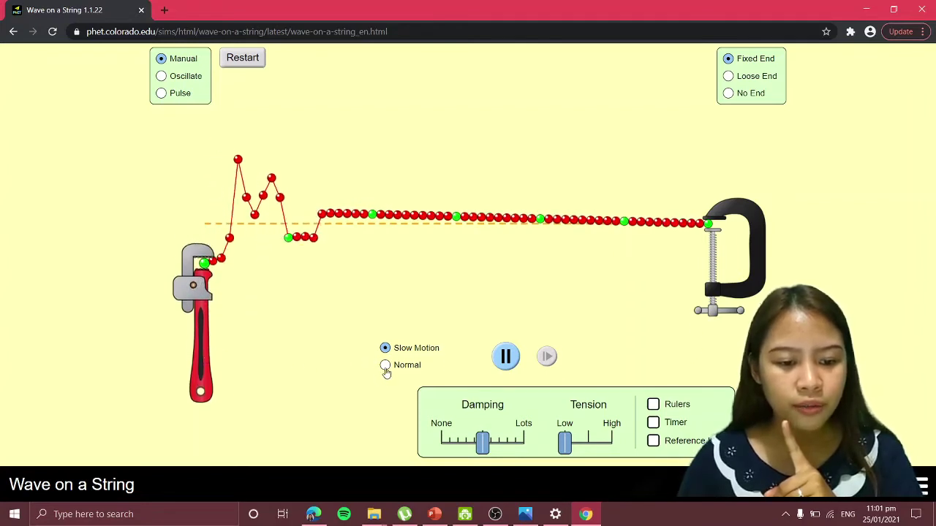
pyautogui.moveTo(202, 360)
pyautogui.mouseDown()
pyautogui.moveTo(187, 208)
pyautogui.moveTo(206, 358)
pyautogui.moveTo(206, 212)
pyautogui.moveTo(199, 194)
pyautogui.moveTo(199, 316)
pyautogui.moveTo(197, 177)
pyautogui.moveTo(232, 398)
pyautogui.moveTo(248, 167)
pyautogui.moveTo(226, 413)
pyautogui.moveTo(239, 305)
pyautogui.moveTo(233, 223)
pyautogui.moveTo(213, 365)
pyautogui.moveTo(229, 199)
pyautogui.moveTo(208, 272)
pyautogui.moveTo(194, 408)
pyautogui.moveTo(194, 194)
pyautogui.moveTo(203, 167)
pyautogui.moveTo(188, 362)
pyautogui.moveTo(198, 180)
pyautogui.moveTo(190, 336)
pyautogui.moveTo(203, 208)
pyautogui.moveTo(184, 294)
pyautogui.mouseUp()
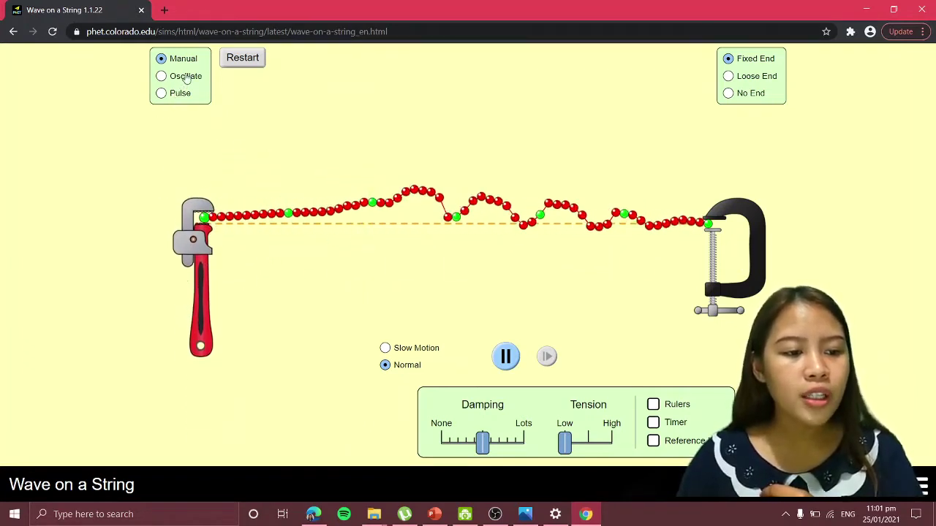
# Switch to Oscillate with 0.44 cm amplitude, settling frequency at 0.50 Hz after trying 2.41 Hz
pyautogui.click(161, 76)
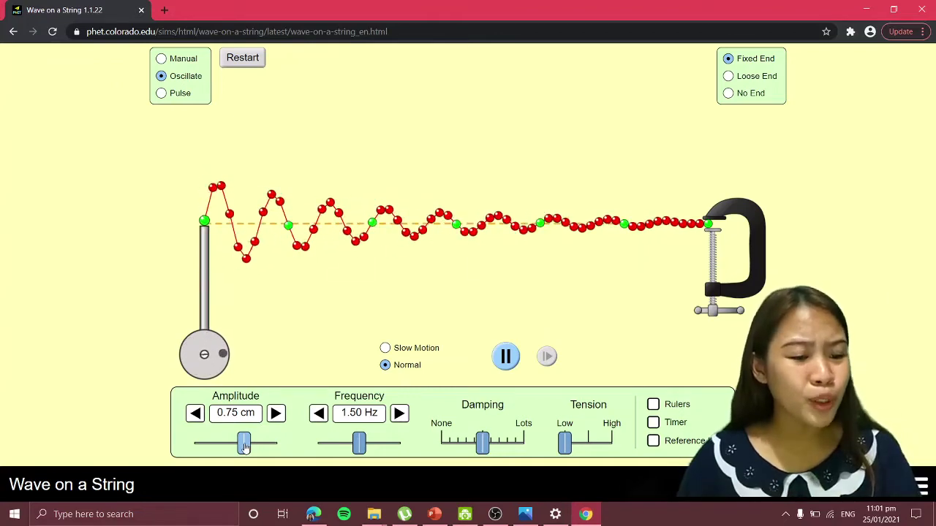
pyautogui.moveTo(245, 447); pyautogui.dragTo(225, 449)
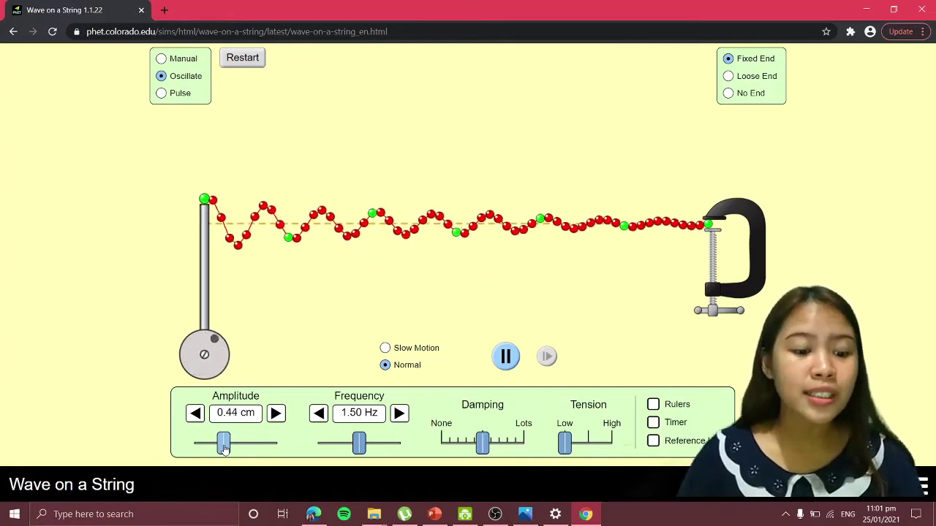
pyautogui.moveTo(359, 445); pyautogui.dragTo(380, 454)
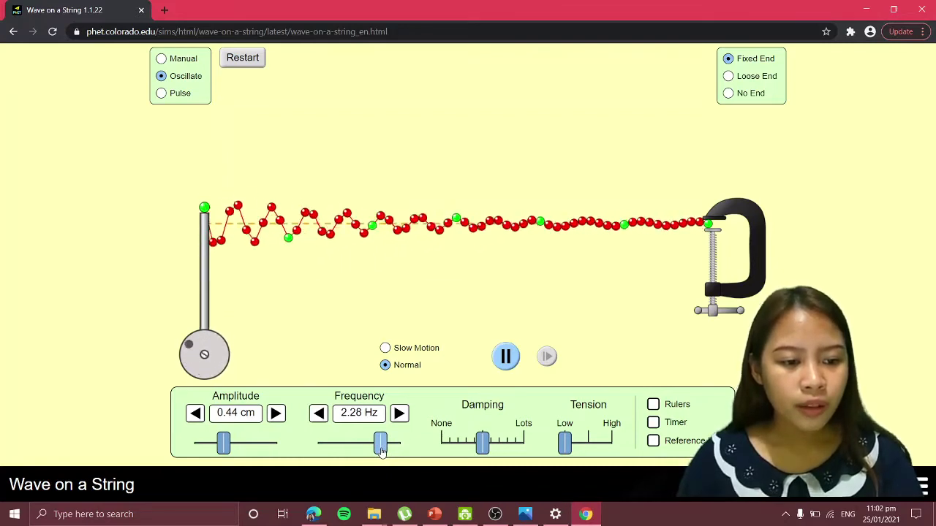
pyautogui.moveTo(381, 451); pyautogui.dragTo(385, 452)
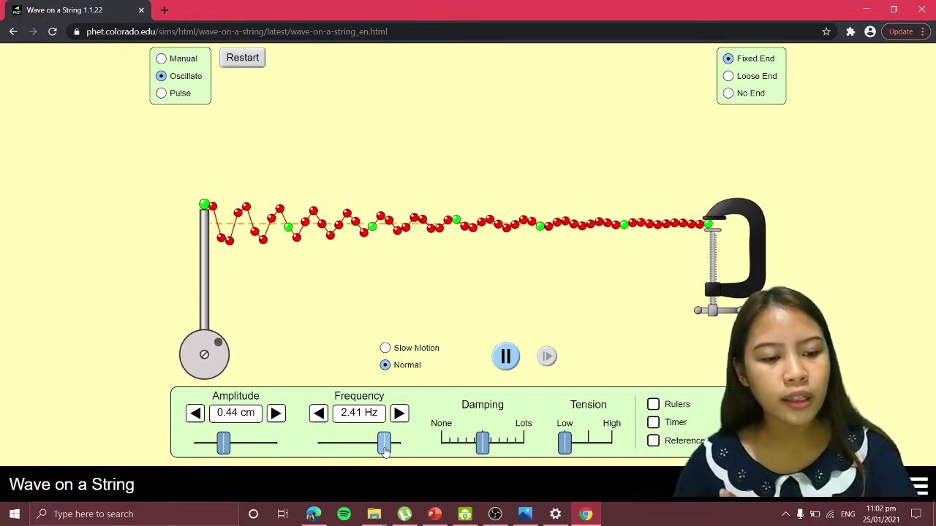
pyautogui.moveTo(385, 452); pyautogui.dragTo(332, 449)
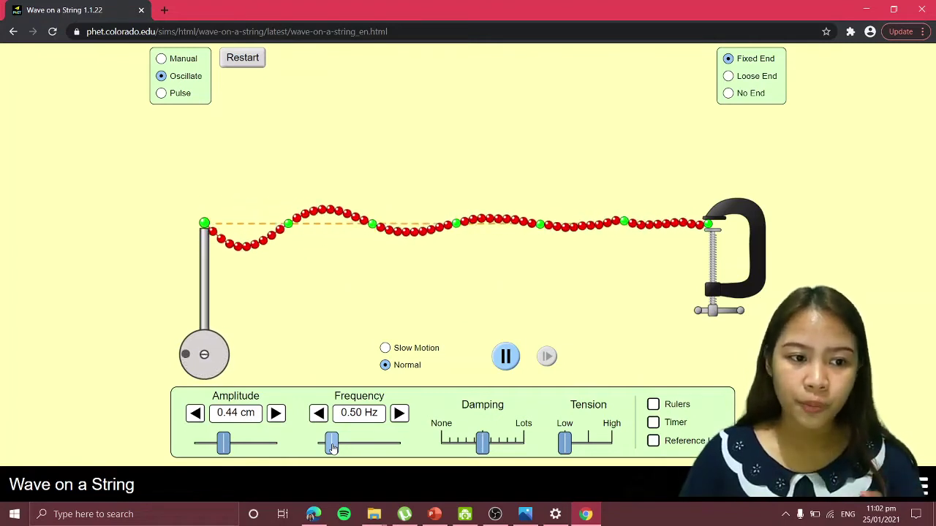
# Switch to Pulse mode and send pulses, raising amplitude to 1.25 cm and pulse width to 0.80 s
pyautogui.click(160, 95)
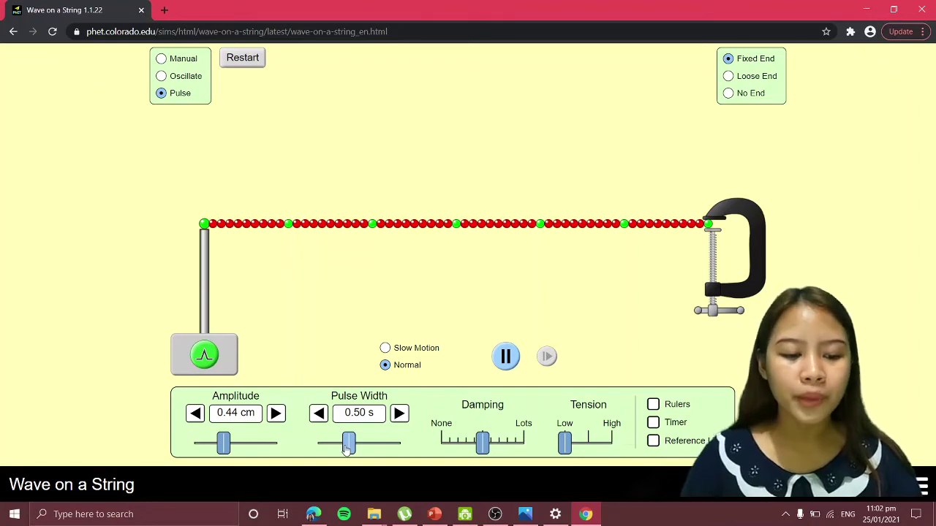
pyautogui.click(204, 354)
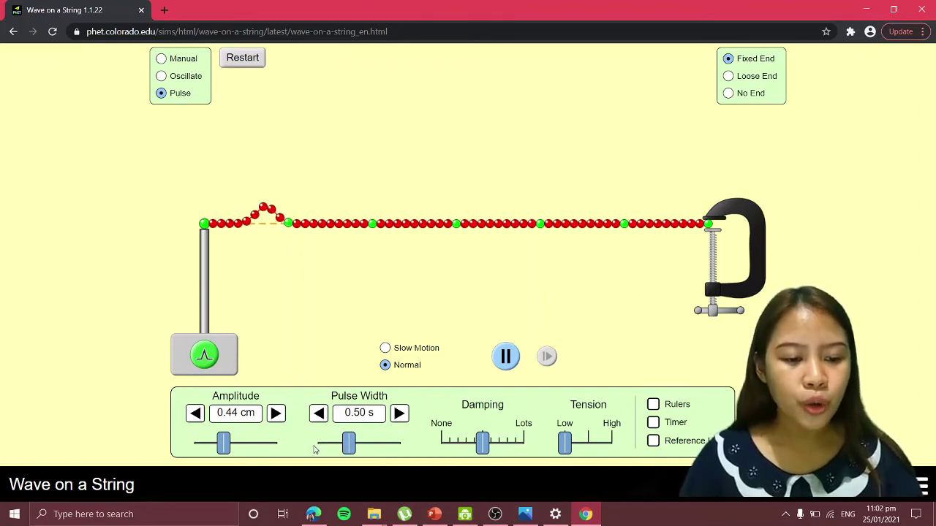
pyautogui.moveTo(349, 444); pyautogui.dragTo(356, 444)
pyautogui.moveTo(223, 444); pyautogui.dragTo(277, 443)
pyautogui.click(204, 355)
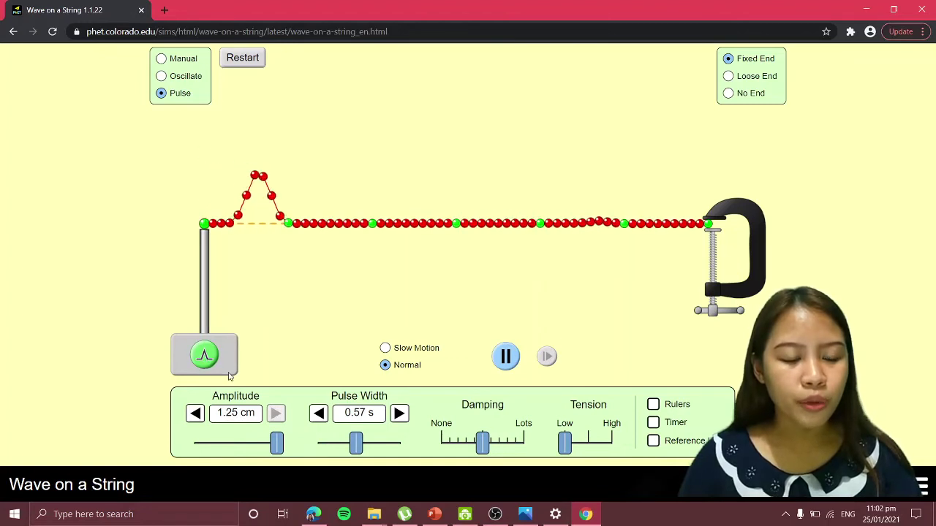
pyautogui.moveTo(356, 444); pyautogui.dragTo(380, 443)
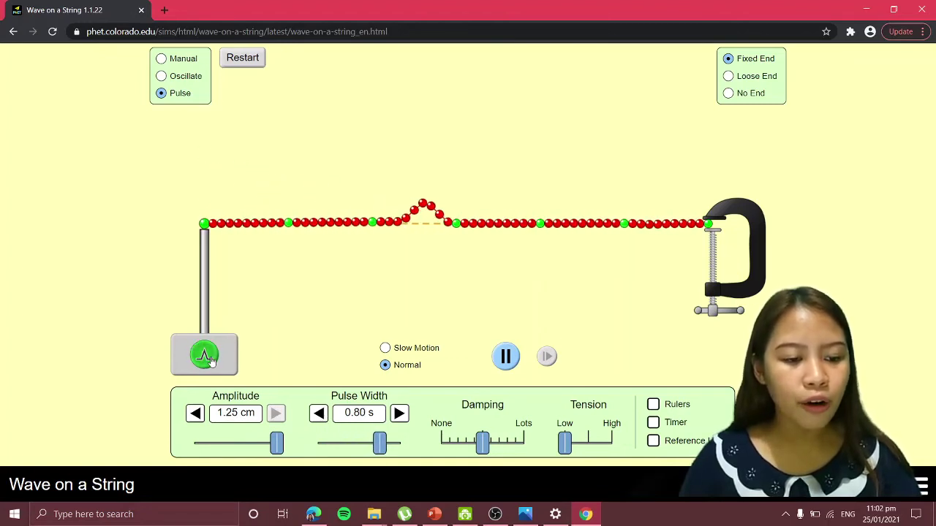
pyautogui.click(205, 356)
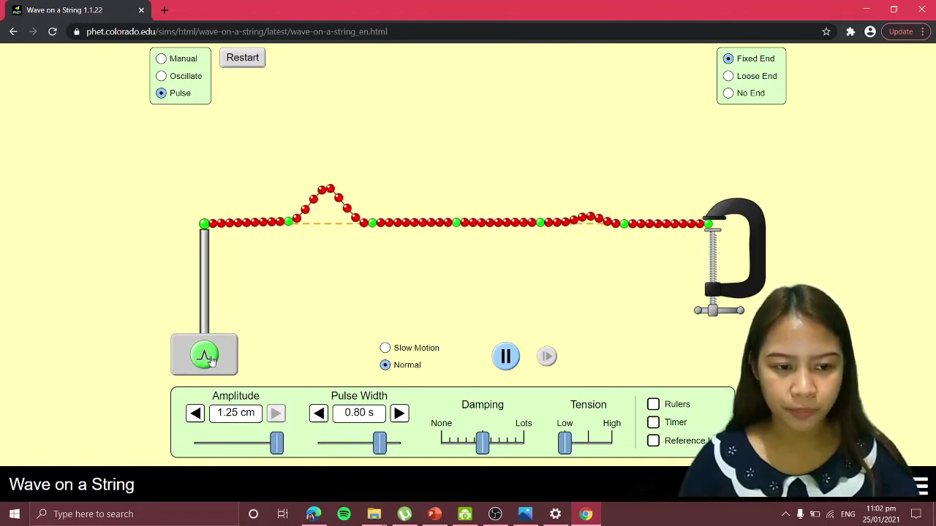
# Show the rulers and timer, then launch a series of pulses from the left end
pyautogui.click(654, 407)
pyautogui.click(652, 424)
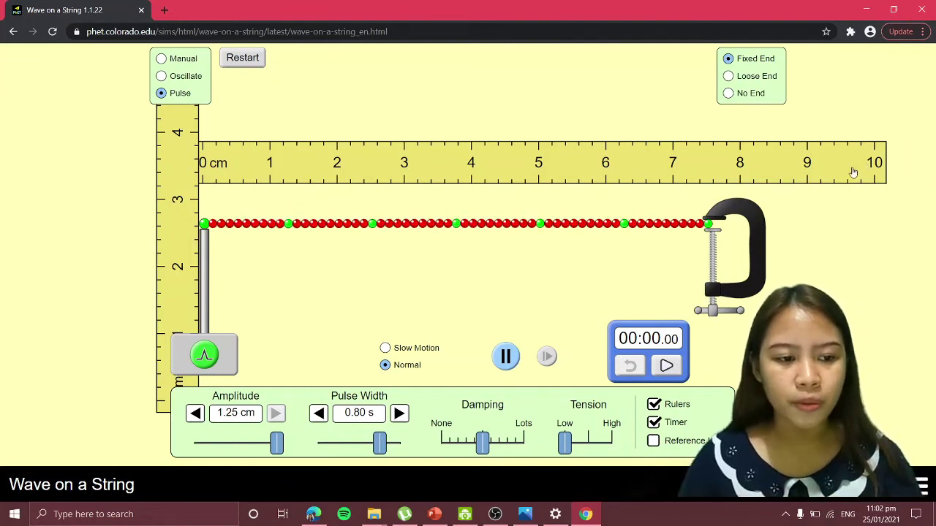
pyautogui.click(199, 356)
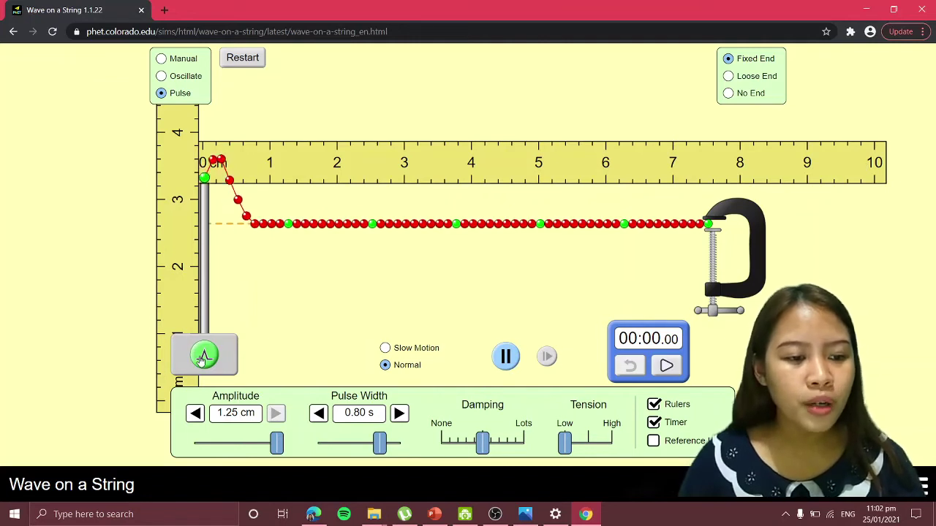
pyautogui.click(203, 358)
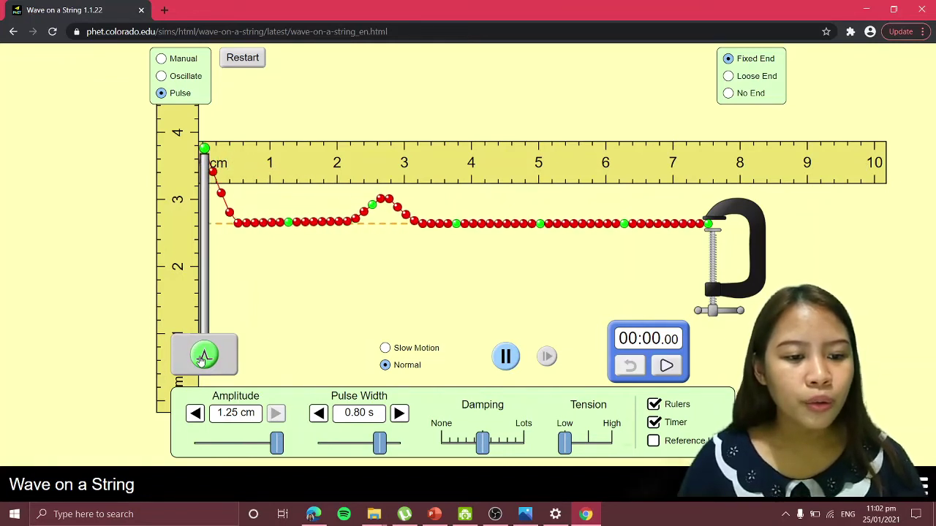
pyautogui.click(203, 358)
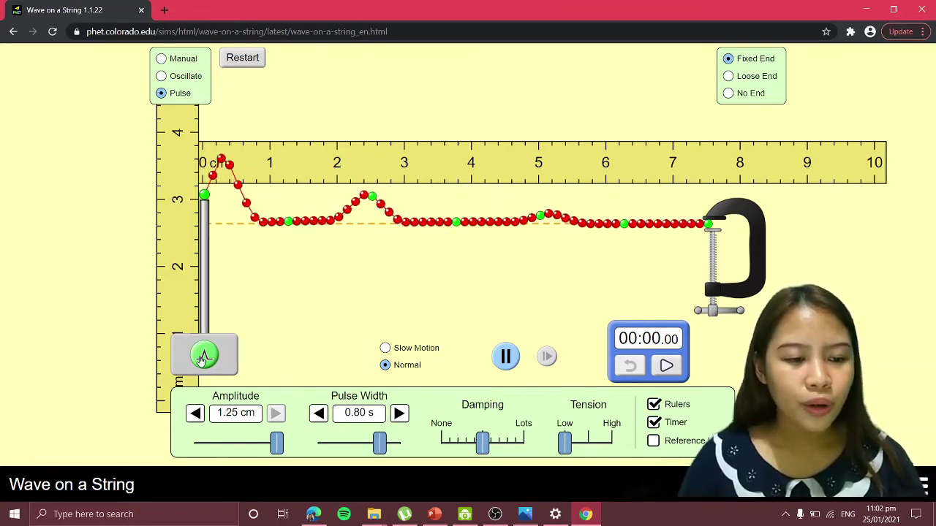
pyautogui.click(203, 357)
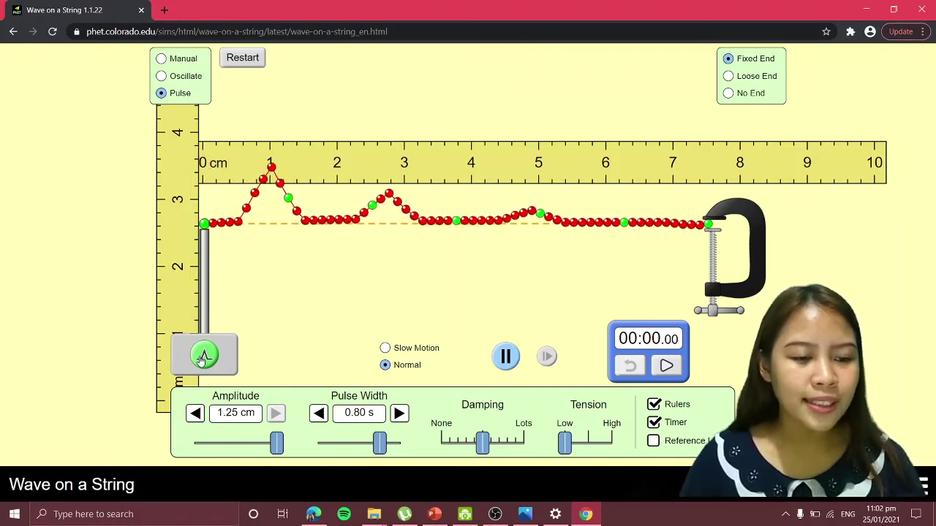
pyautogui.click(203, 356)
pyautogui.click(203, 356)
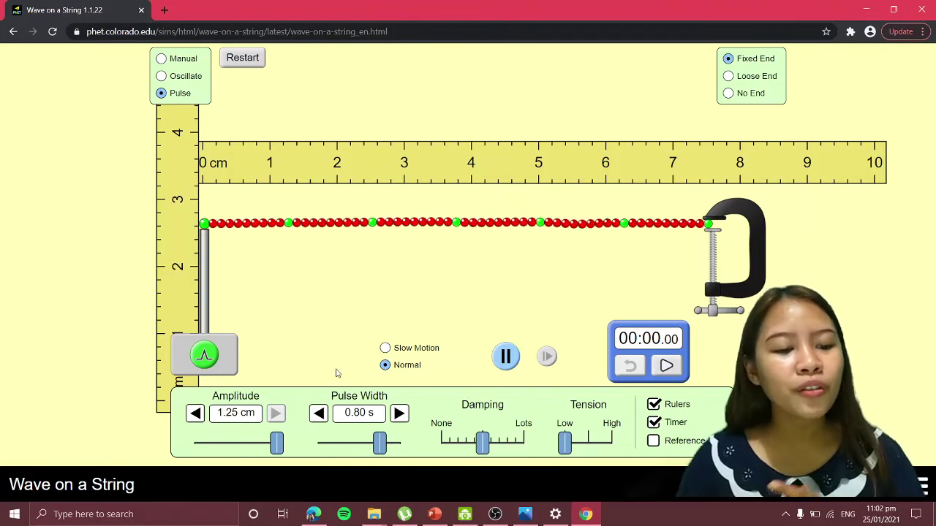
pyautogui.click(205, 354)
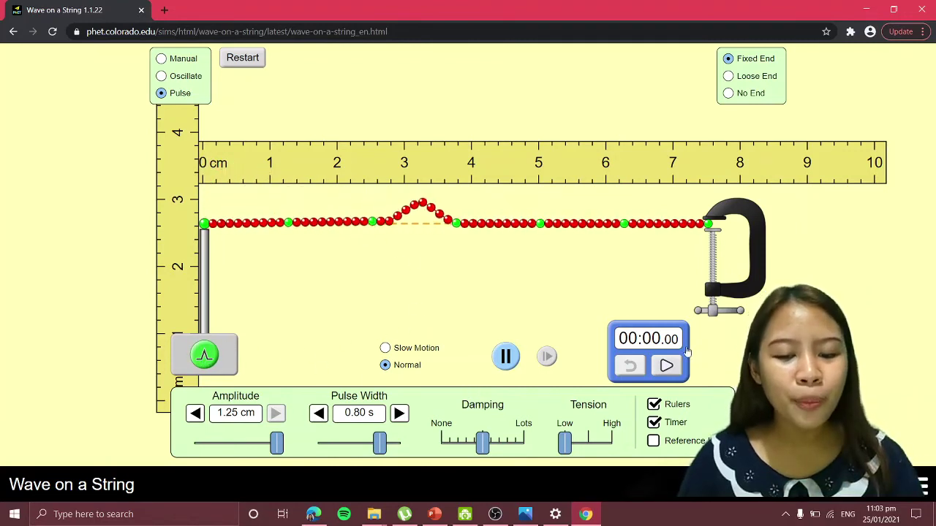
# Start the timer and send four more pulses along the string
pyautogui.click(666, 365)
pyautogui.click(204, 357)
pyautogui.click(205, 356)
pyautogui.click(205, 357)
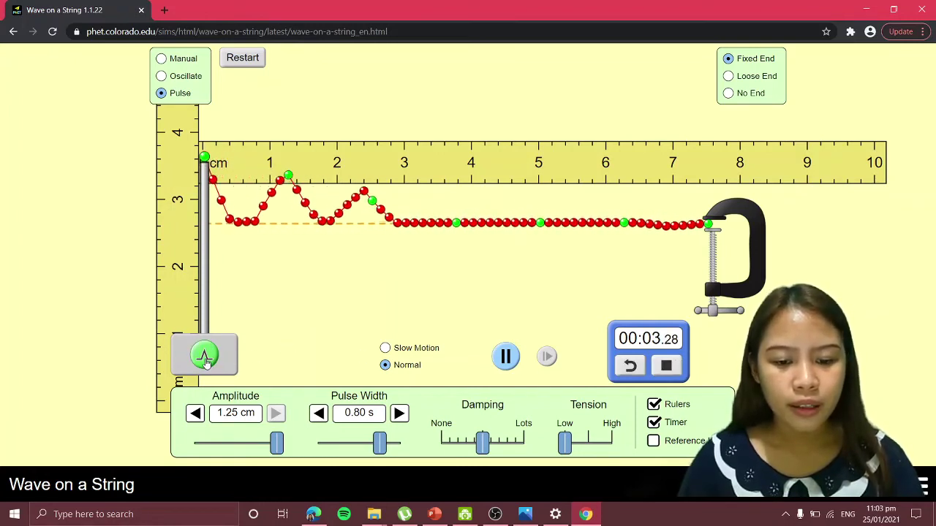
pyautogui.click(204, 357)
# Show the reference line, drag it to about 3.2 cm, and stop the timer at 18.69 s
pyautogui.click(653, 441)
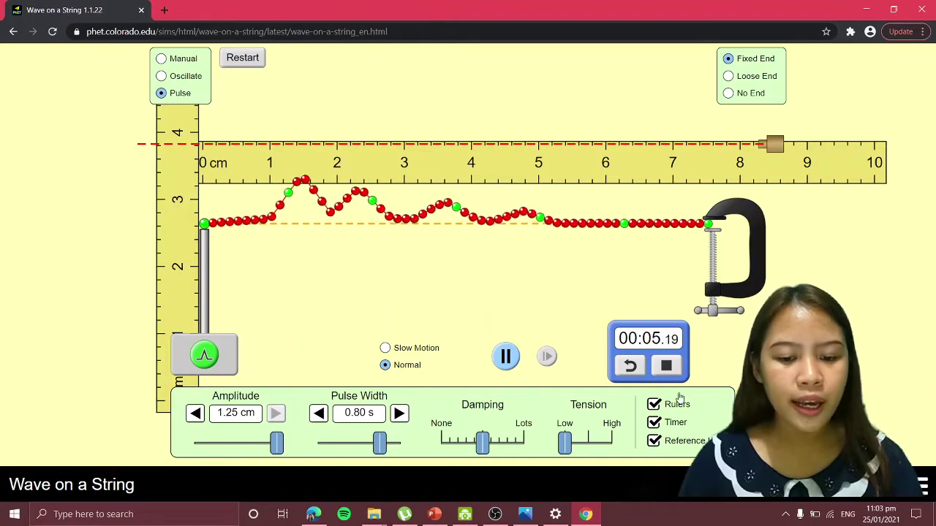
pyautogui.moveTo(775, 144); pyautogui.dragTo(816, 184)
pyautogui.click(666, 365)
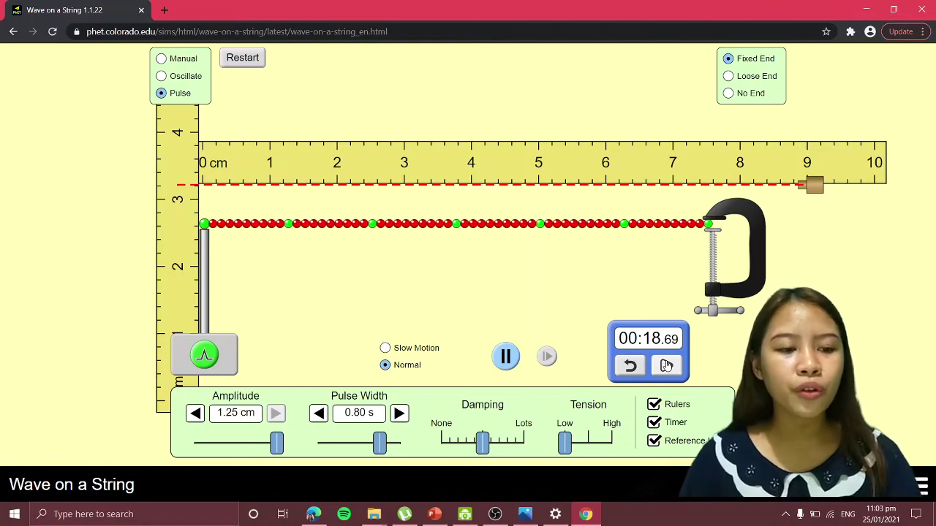